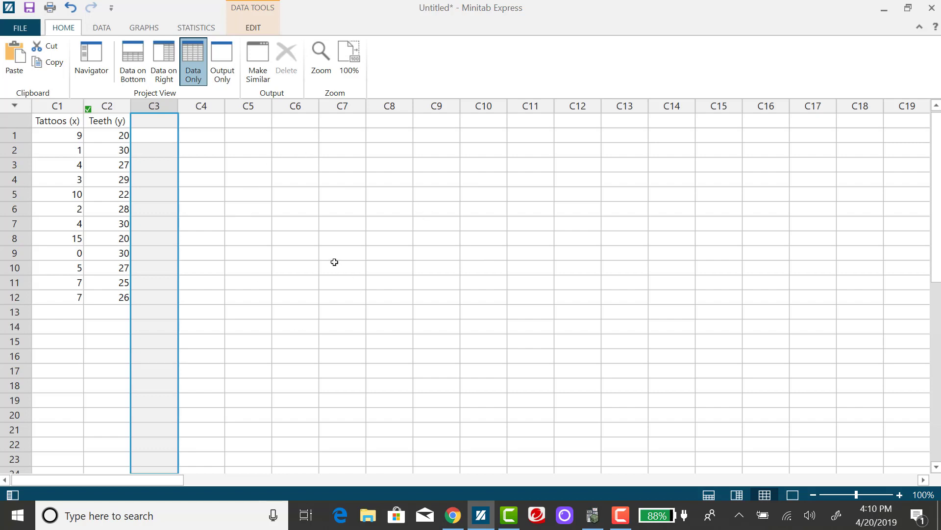
# - Reopen the Teeth versus Tattoos regression output showing Teeth = 30.6176 − 0.7972 Tattoos, then hide Navigator
pyautogui.click(83, 56)
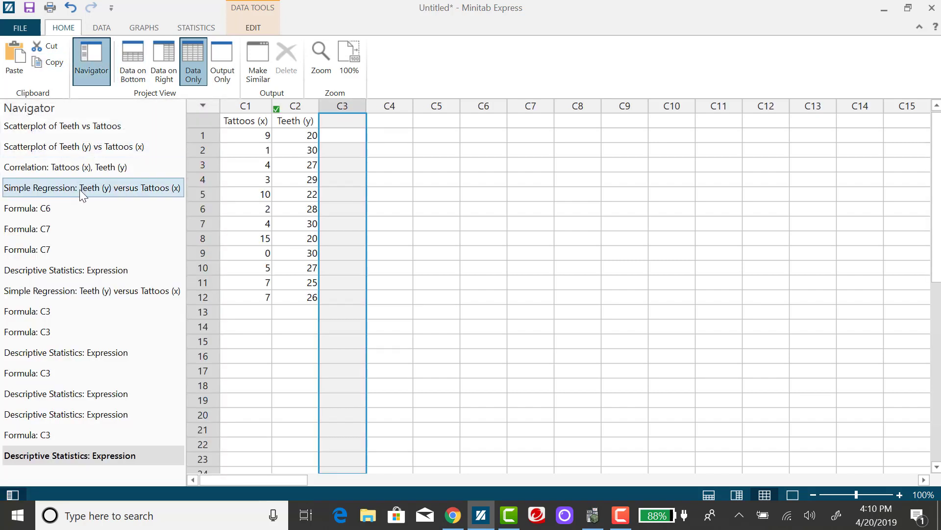
pyautogui.click(99, 288)
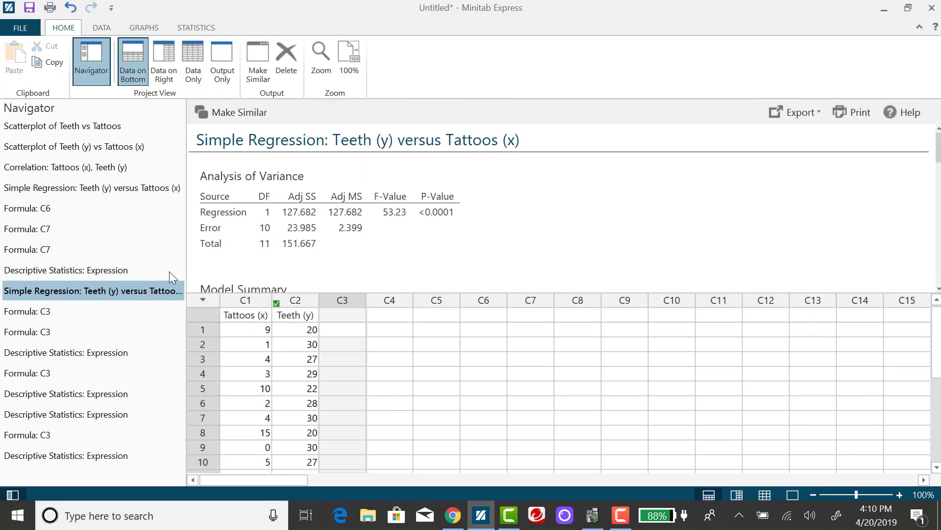
pyautogui.scroll(-3, 382, 215)
pyautogui.scroll(-10, 430, 231)
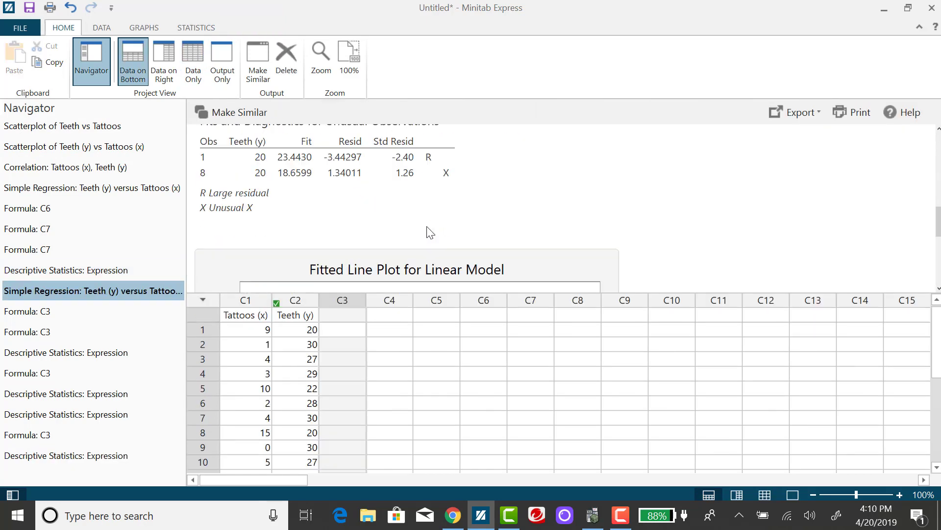
pyautogui.scroll(10, 430, 231)
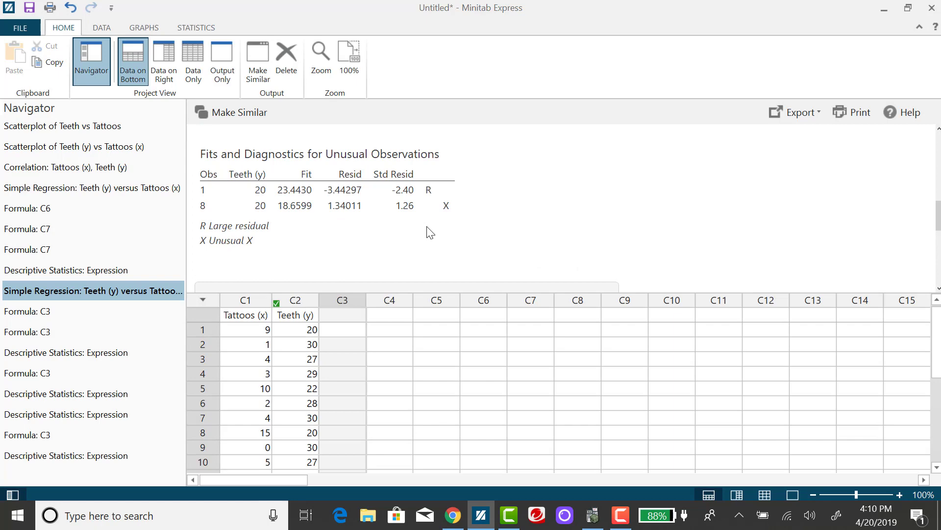
pyautogui.scroll(2, 430, 231)
pyautogui.scroll(-3, 430, 231)
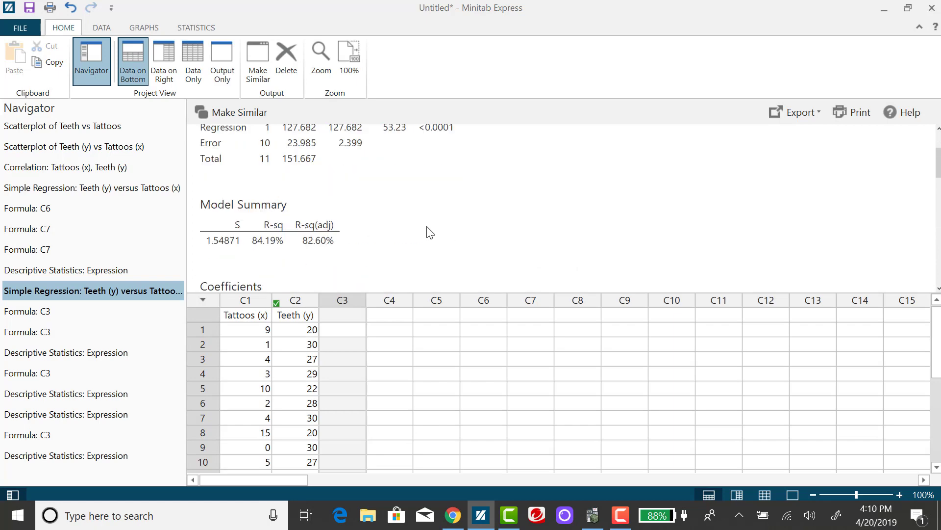
pyautogui.scroll(5, 430, 231)
pyautogui.scroll(-12, 430, 231)
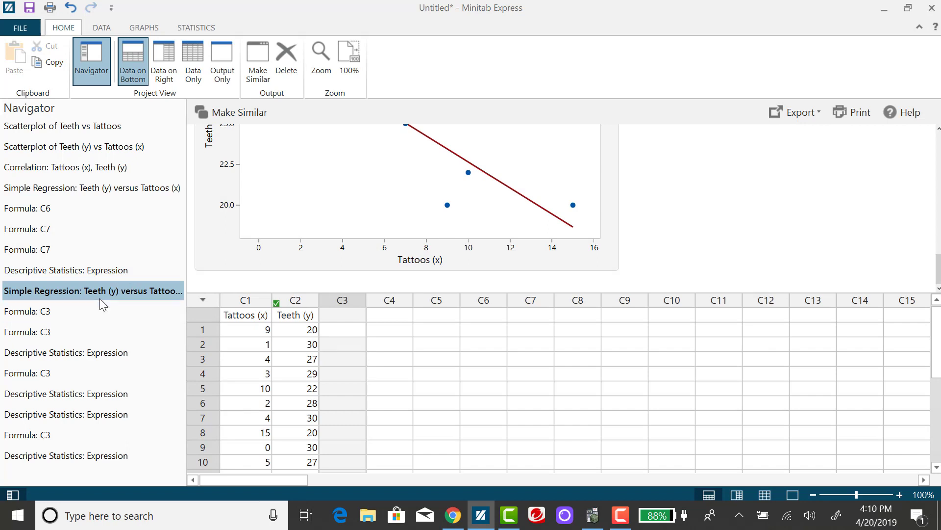
pyautogui.scroll(4, 488, 196)
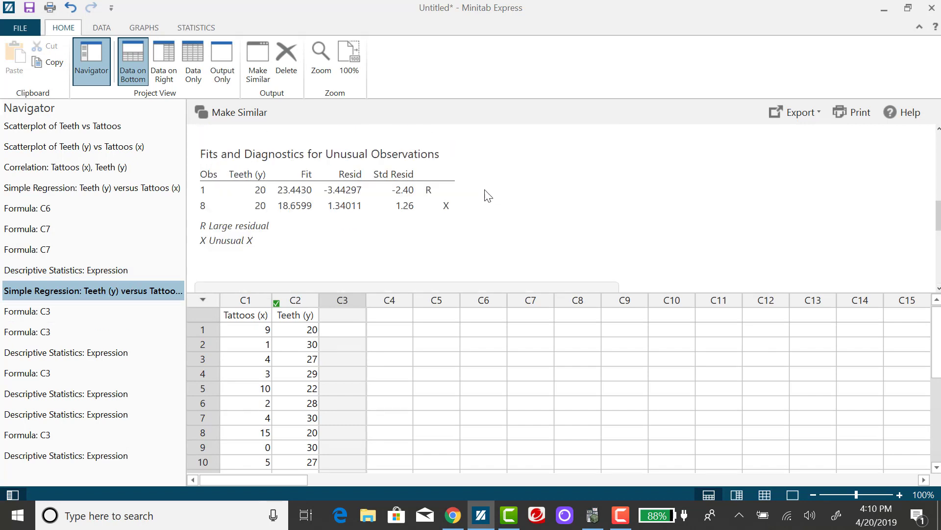
pyautogui.scroll(-1, 488, 196)
pyautogui.scroll(3, 486, 196)
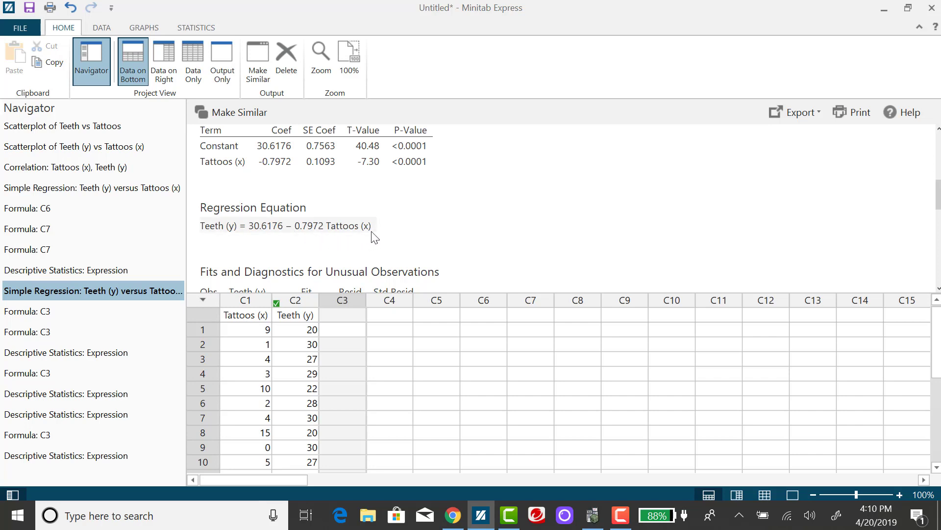
pyautogui.click(96, 71)
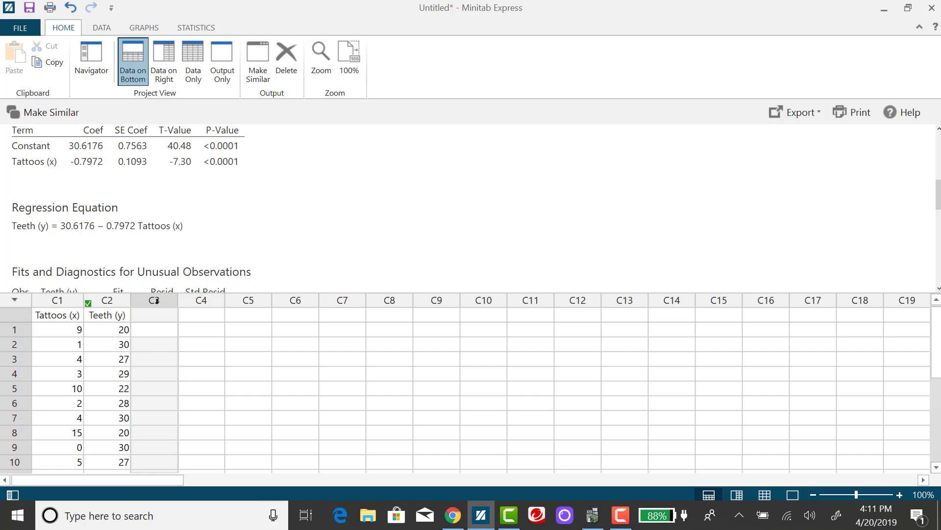
# - Scroll the regression output up to the ANOVA table showing F-Value 53.23
pyautogui.scroll(5, 359, 166)
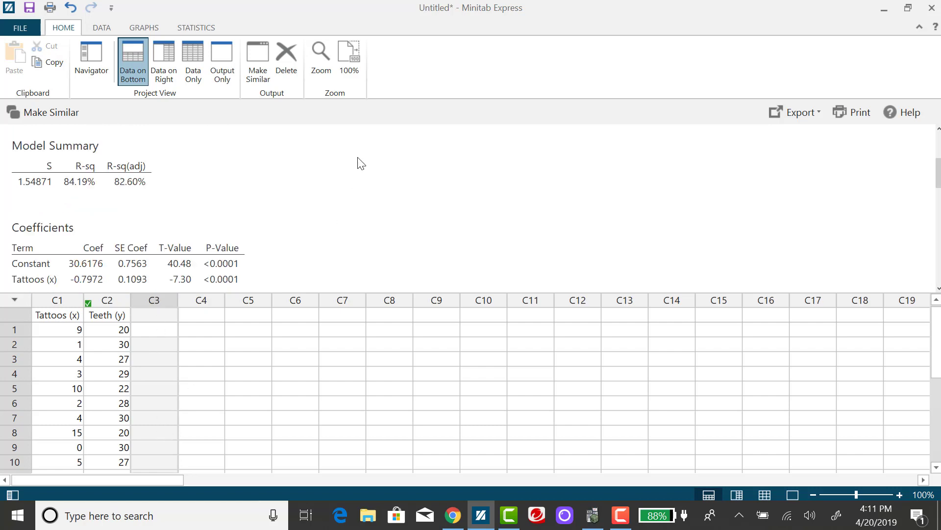
pyautogui.scroll(2, 358, 169)
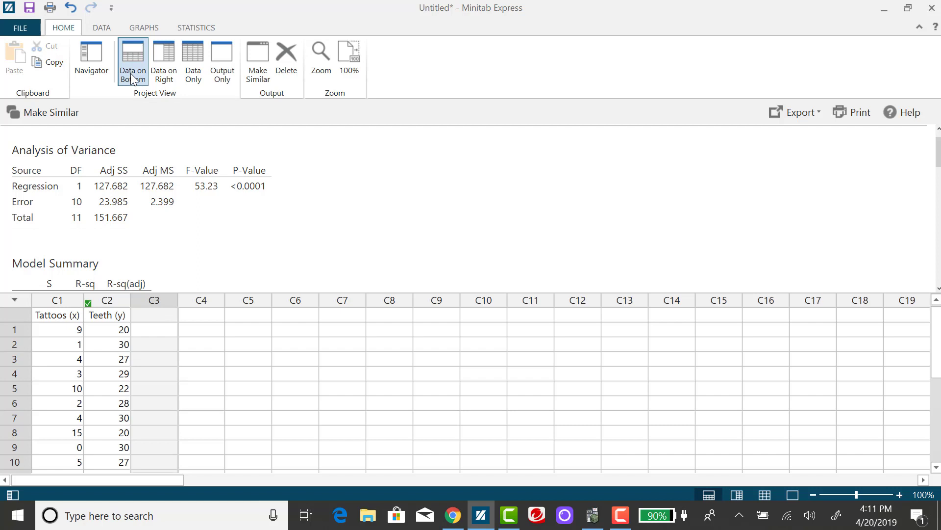
# - Switch to Data Only view and open the Formula calculator from the DATA tab
pyautogui.click(193, 64)
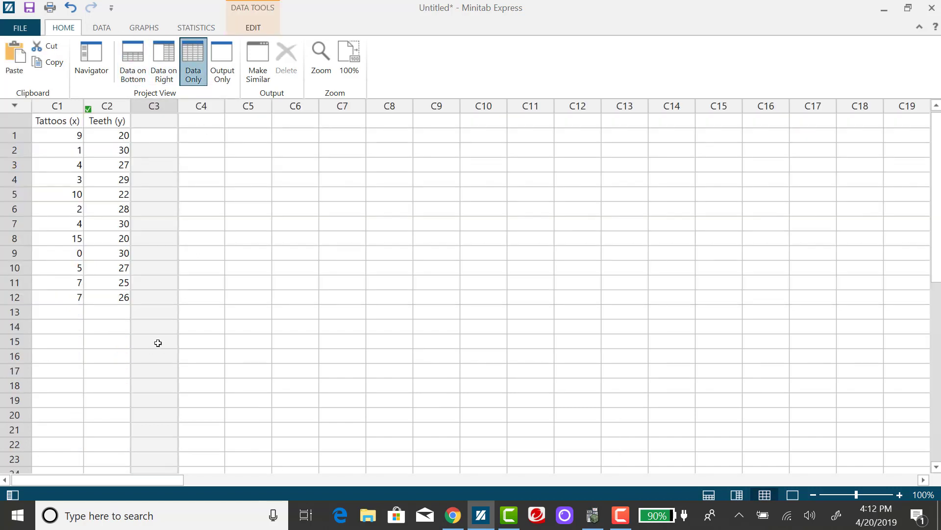
pyautogui.click(101, 30)
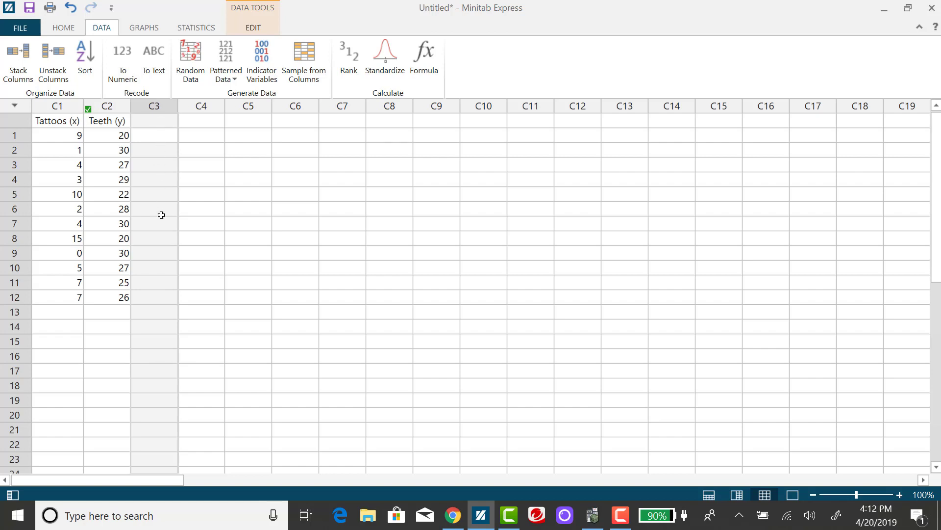
pyautogui.click(425, 58)
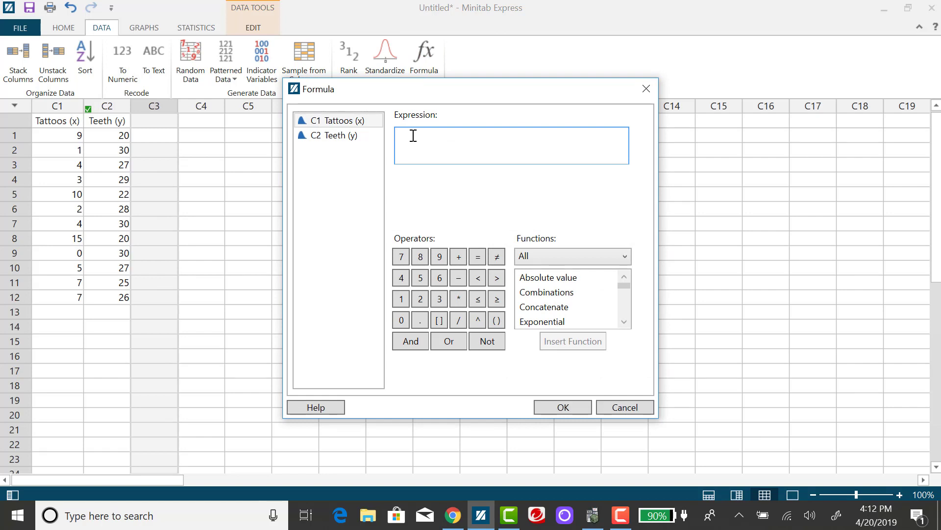
# - Begin the formula as ('Teeth (y)' - (30.6176 with the intercept
pyautogui.click(496, 323)
pyautogui.doubleClick(342, 136)
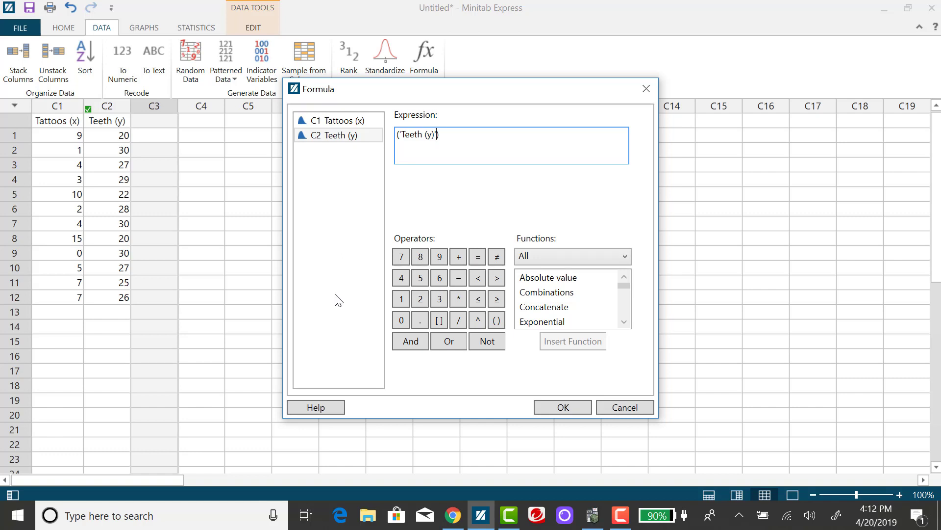
pyautogui.click(456, 280)
pyautogui.click(496, 320)
pyautogui.click(438, 297)
pyautogui.click(405, 318)
pyautogui.click(420, 323)
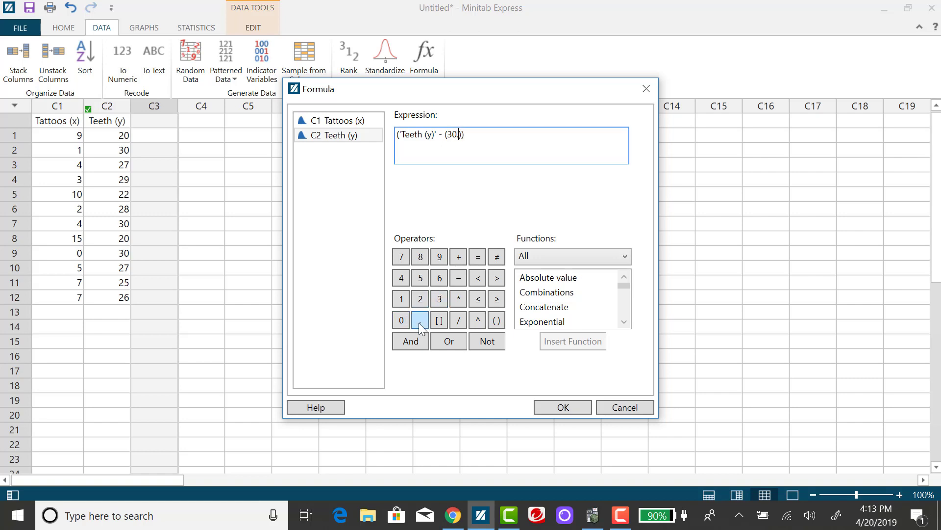
pyautogui.click(440, 279)
pyautogui.click(401, 298)
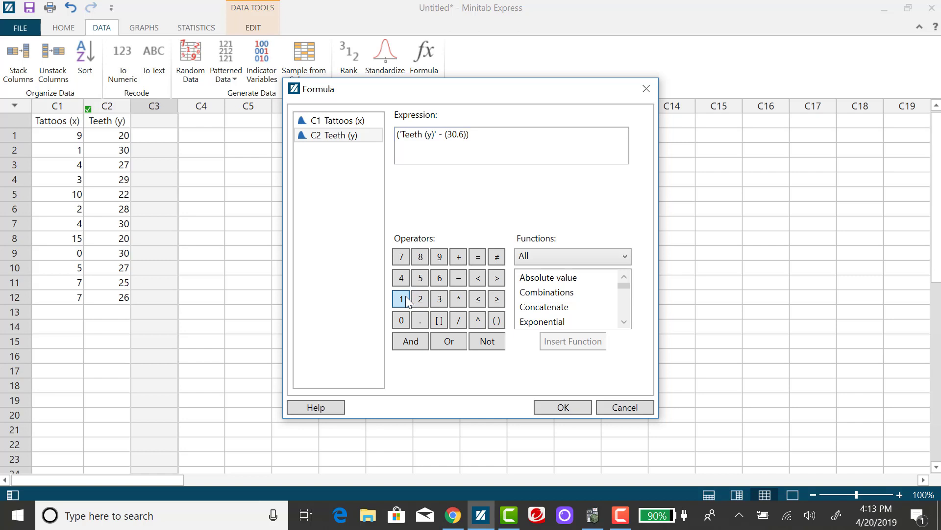
pyautogui.click(401, 256)
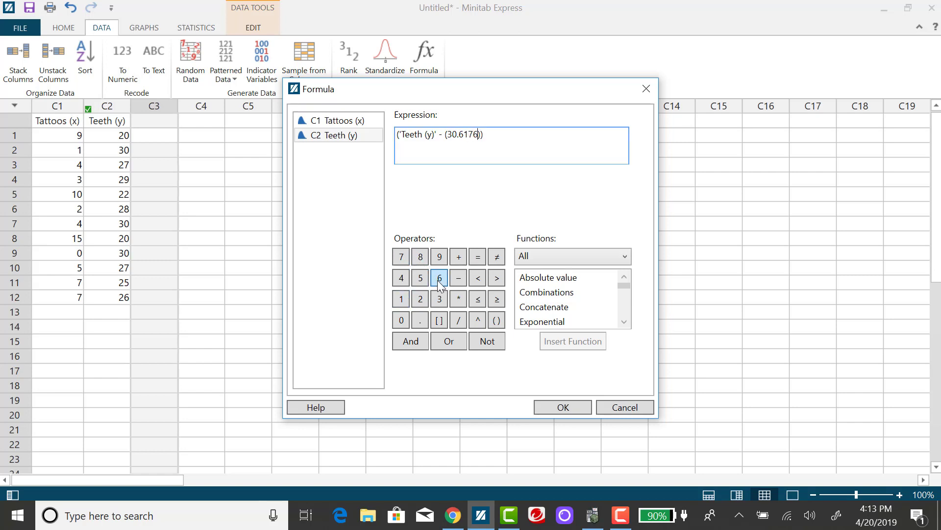
# - Subtract the slope 0.7972, removing a stray decimal point and closing the parenthesis
pyautogui.click(461, 279)
pyautogui.click(402, 320)
pyautogui.click(421, 321)
pyautogui.click(404, 263)
pyautogui.click(443, 254)
pyautogui.click(402, 258)
pyautogui.click(420, 321)
pyautogui.click(509, 135)
pyautogui.press('BackSpace')
pyautogui.write('2)')
# - Multiply the slope by 'Tattoos (x)' and square the whole residual
pyautogui.click(458, 298)
pyautogui.doubleClick(355, 123)
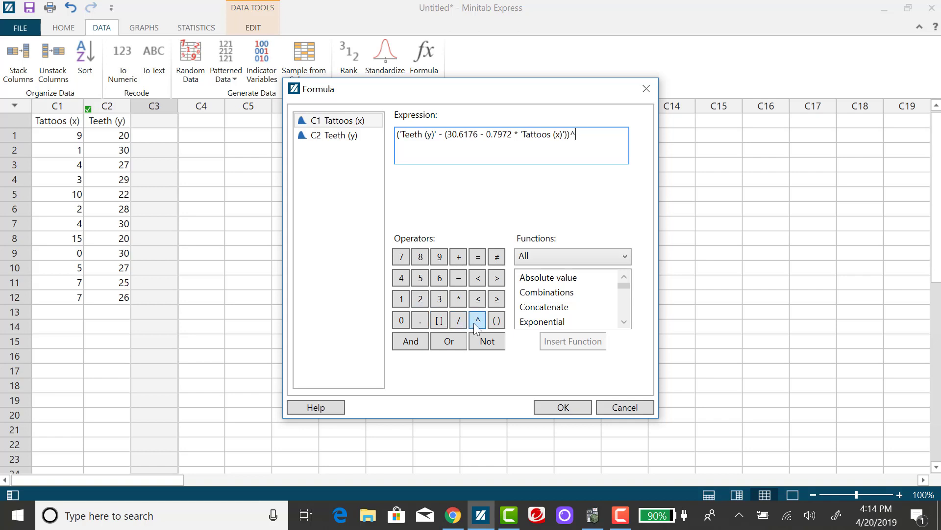
pyautogui.click(421, 300)
# - Compute C3 and check its squared residuals, starting 11.8529, 0.0323, 0.1839
pyautogui.click(563, 407)
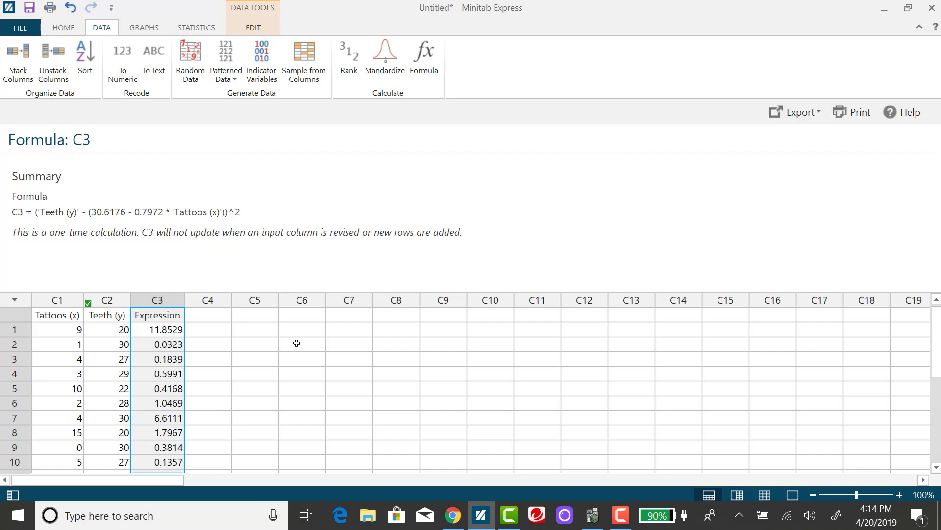
pyautogui.scroll(-3, 296, 341)
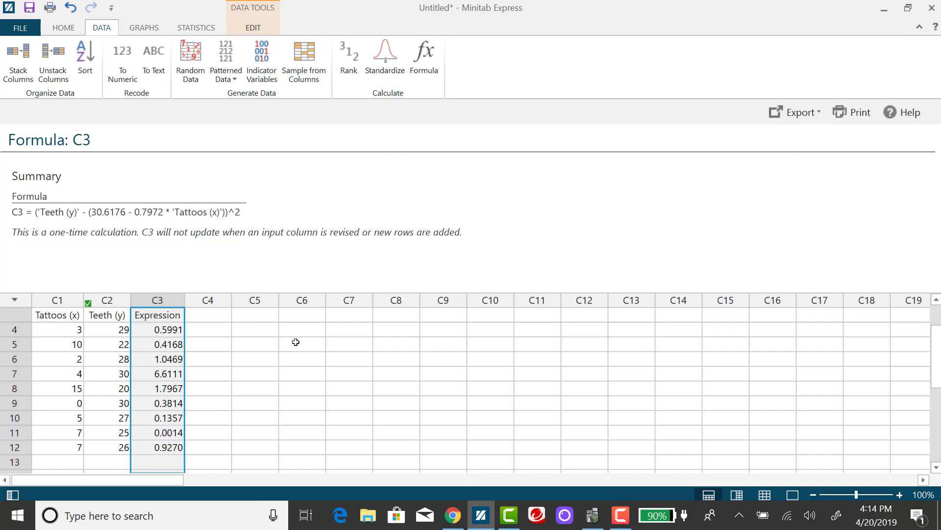
pyautogui.scroll(3, 296, 342)
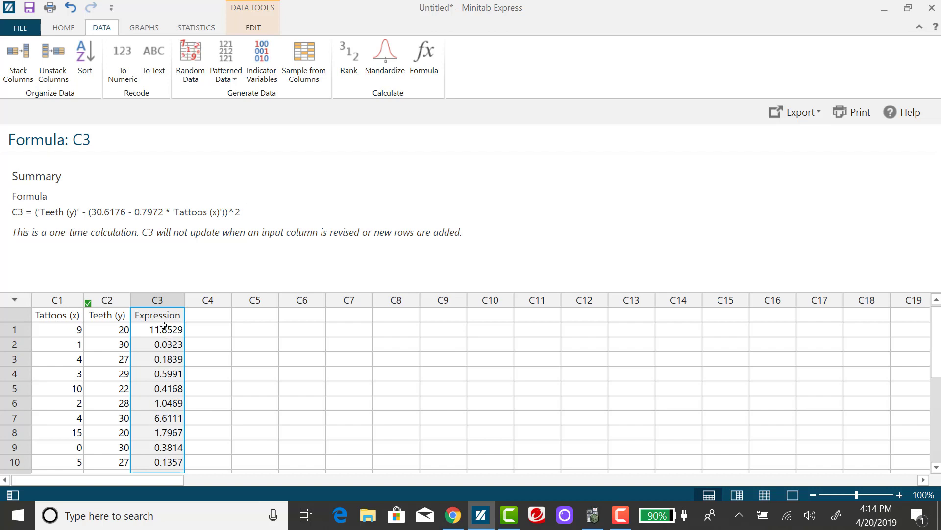
pyautogui.moveTo(168, 332); pyautogui.dragTo(169, 359)
pyautogui.click(193, 378)
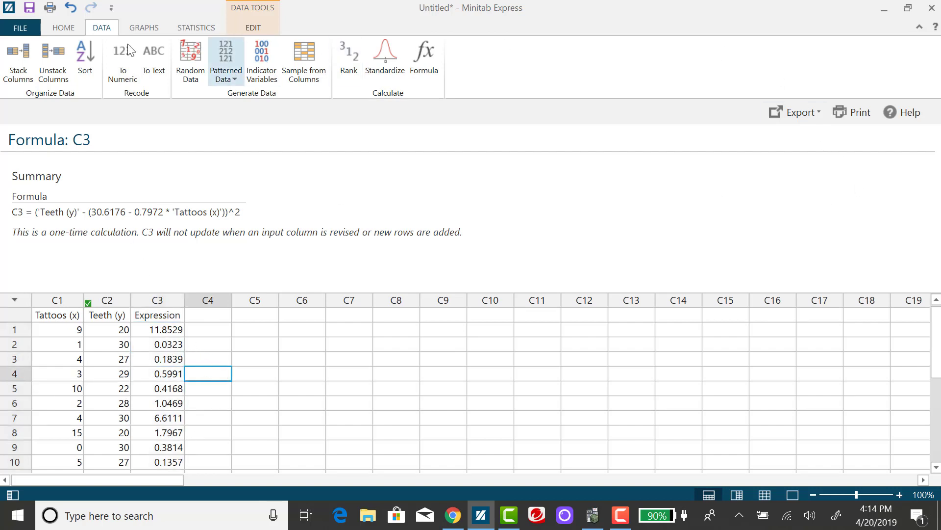
pyautogui.click(69, 29)
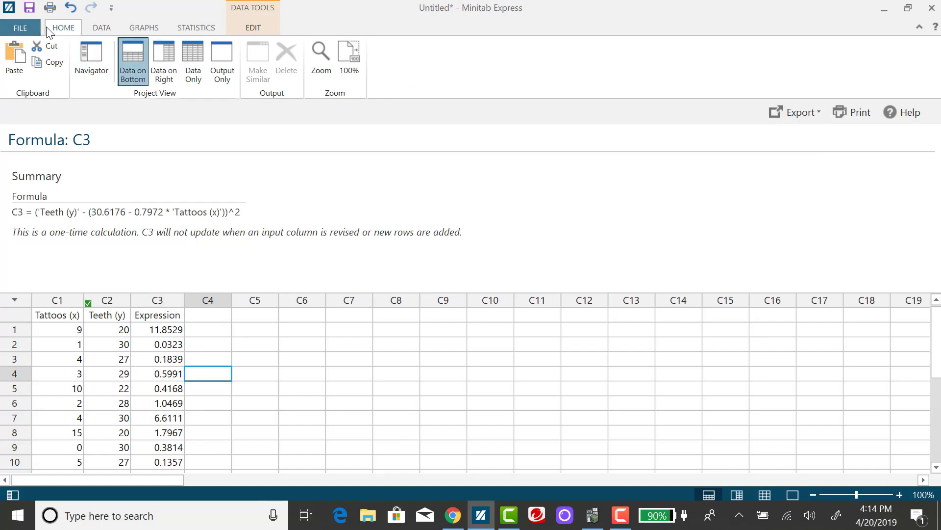
# - Open Descriptive Statistics with the C3 Expression column as the variable
pyautogui.click(205, 29)
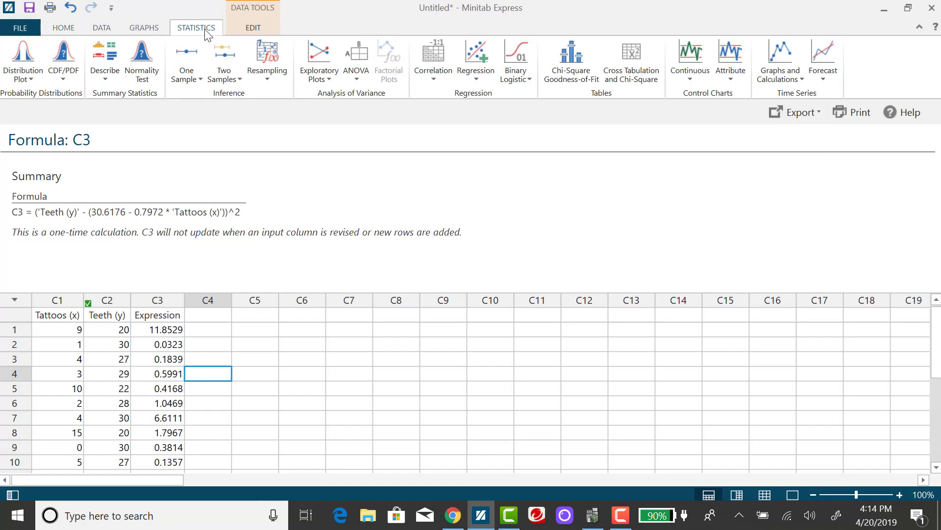
pyautogui.click(111, 78)
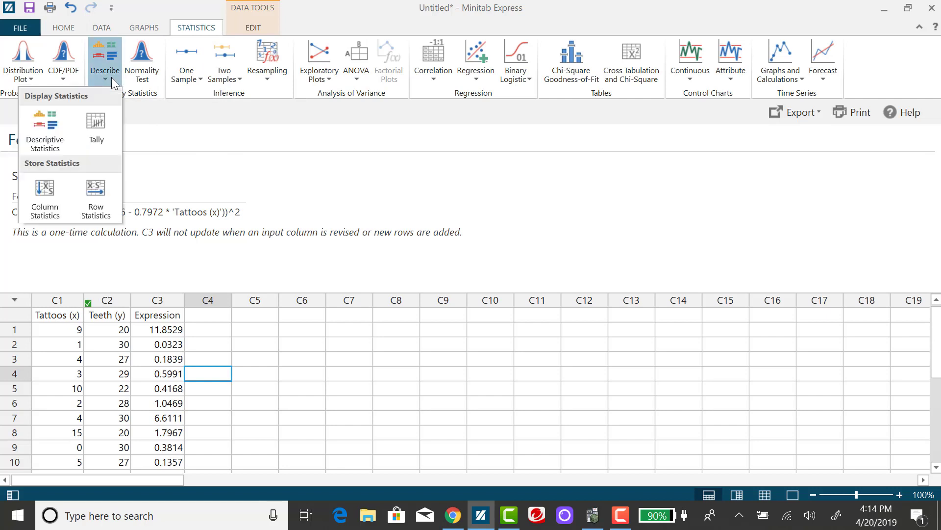
pyautogui.click(46, 130)
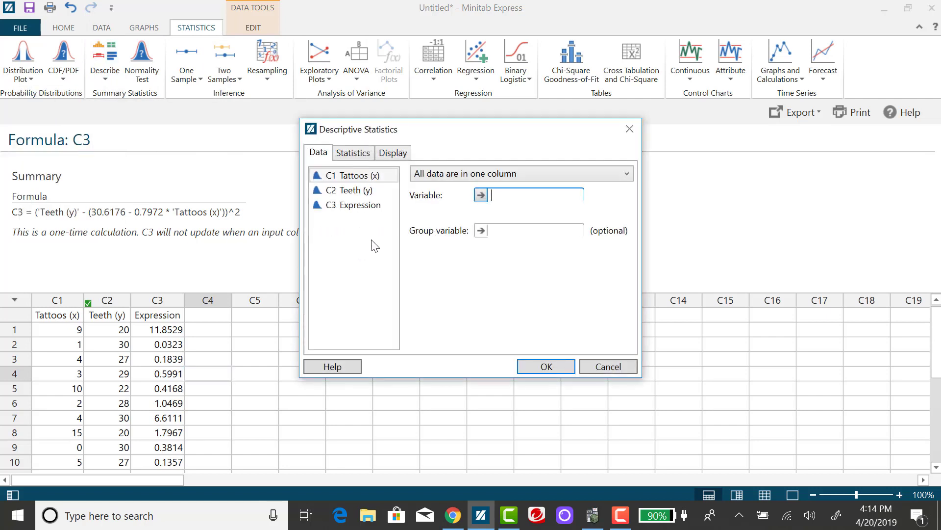
pyautogui.doubleClick(377, 206)
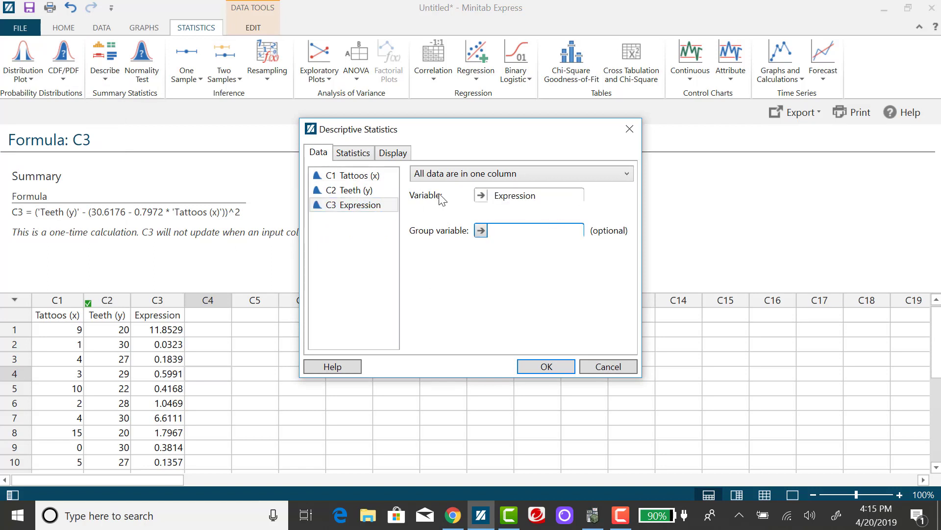
# - Report only the Sum, clearing all other statistics, and run it to get 23.985
pyautogui.click(363, 156)
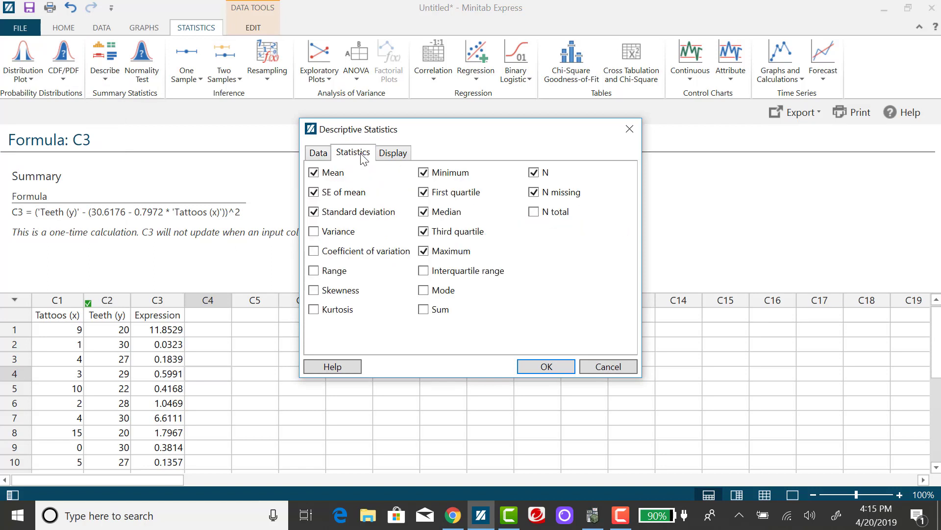
pyautogui.click(314, 174)
pyautogui.click(314, 192)
pyautogui.click(314, 212)
pyautogui.click(424, 251)
pyautogui.click(423, 232)
pyautogui.click(425, 213)
pyautogui.click(423, 194)
pyautogui.click(424, 174)
pyautogui.click(534, 173)
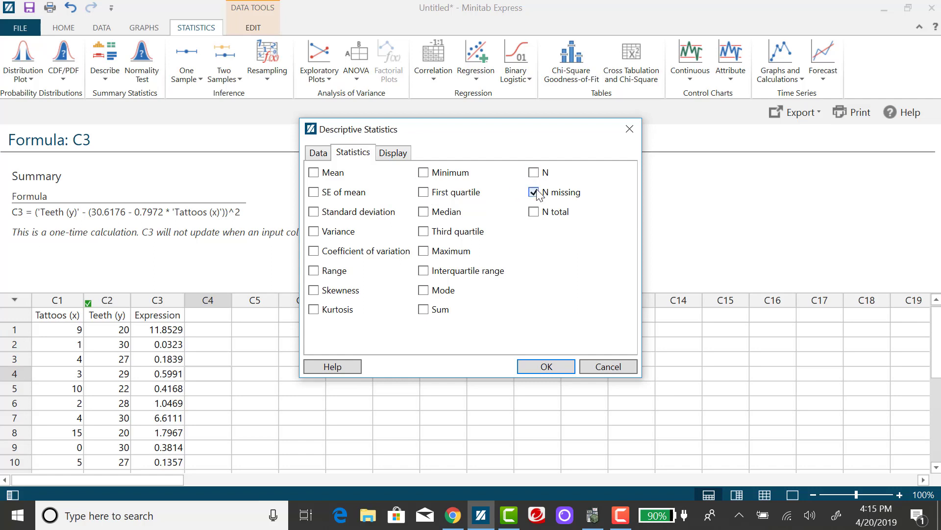
pyautogui.click(534, 192)
pyautogui.click(423, 310)
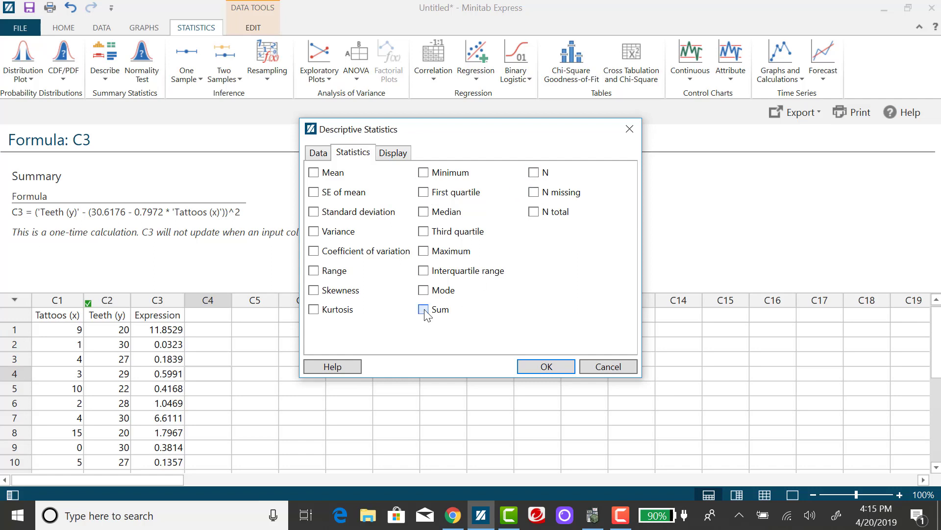
pyautogui.click(543, 368)
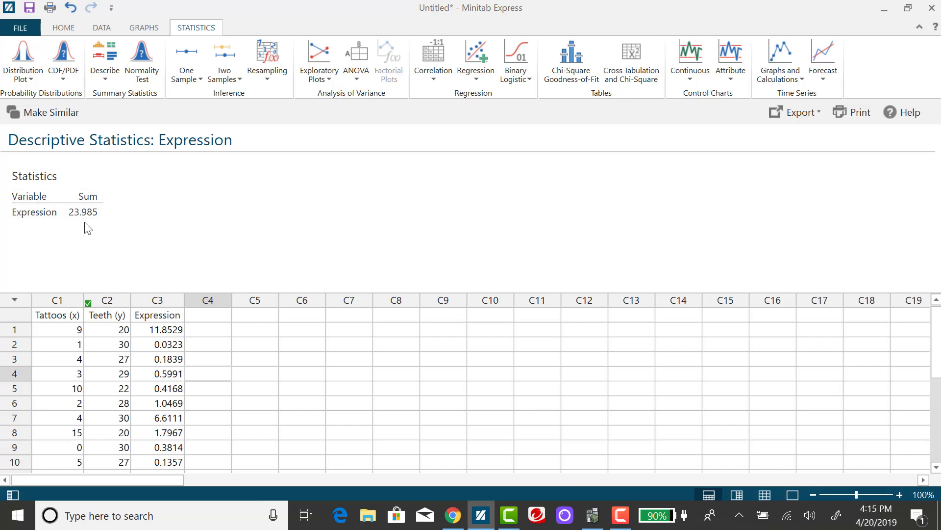